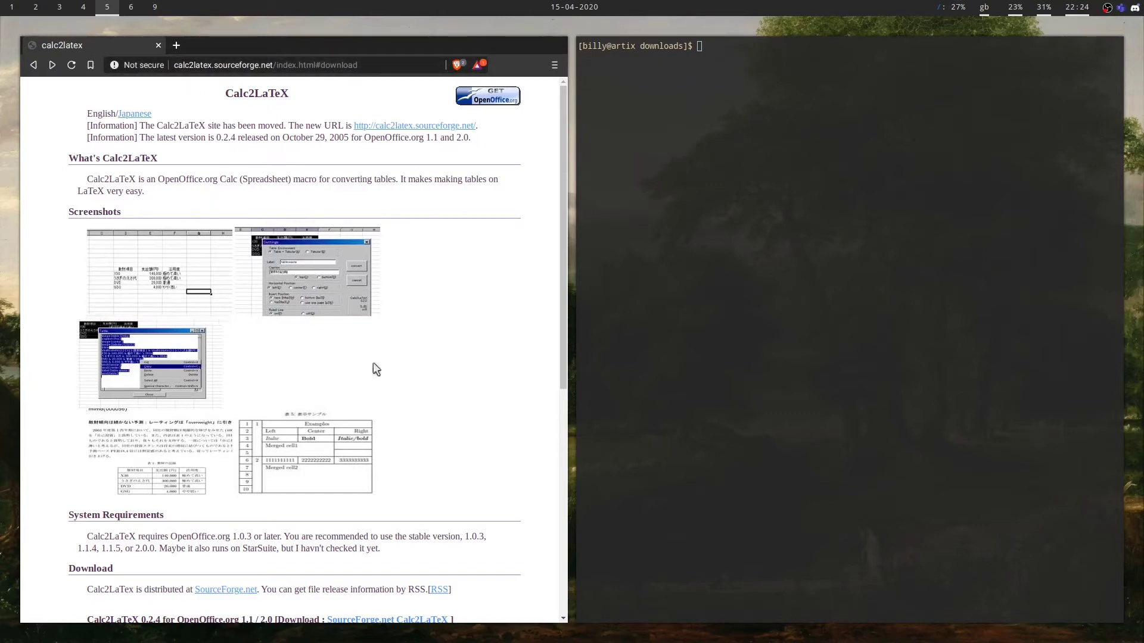
Step: Scroll through the Calc2LaTeX project page to locate its Download section
scroll(477, 299, "down", 5)
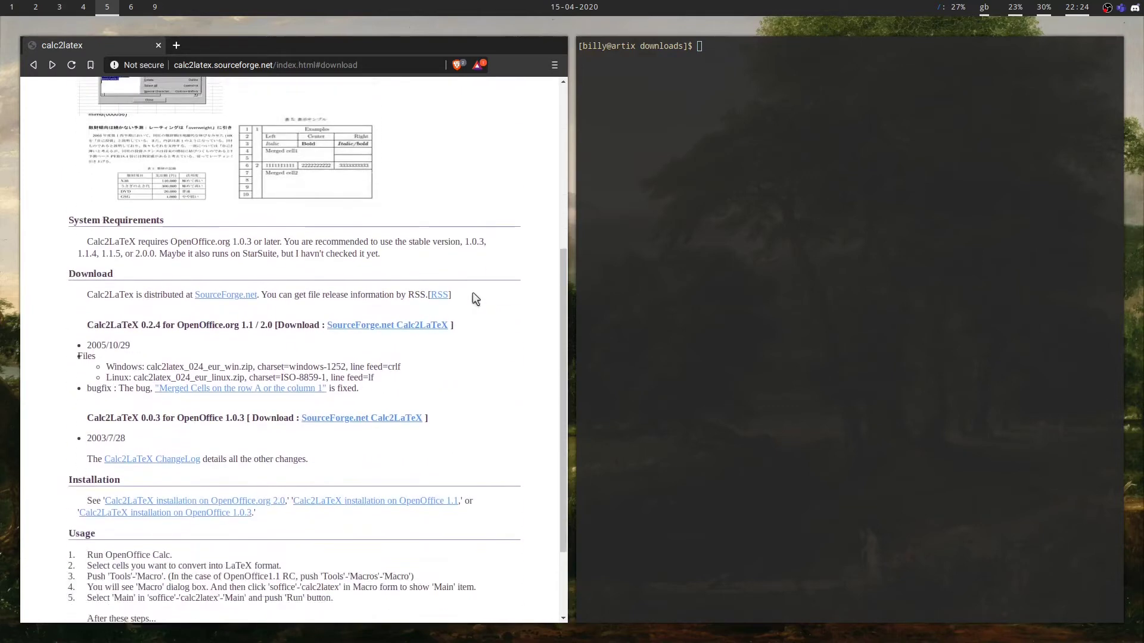
scroll(473, 292, "up", 4)
scroll(476, 267, "down", 5)
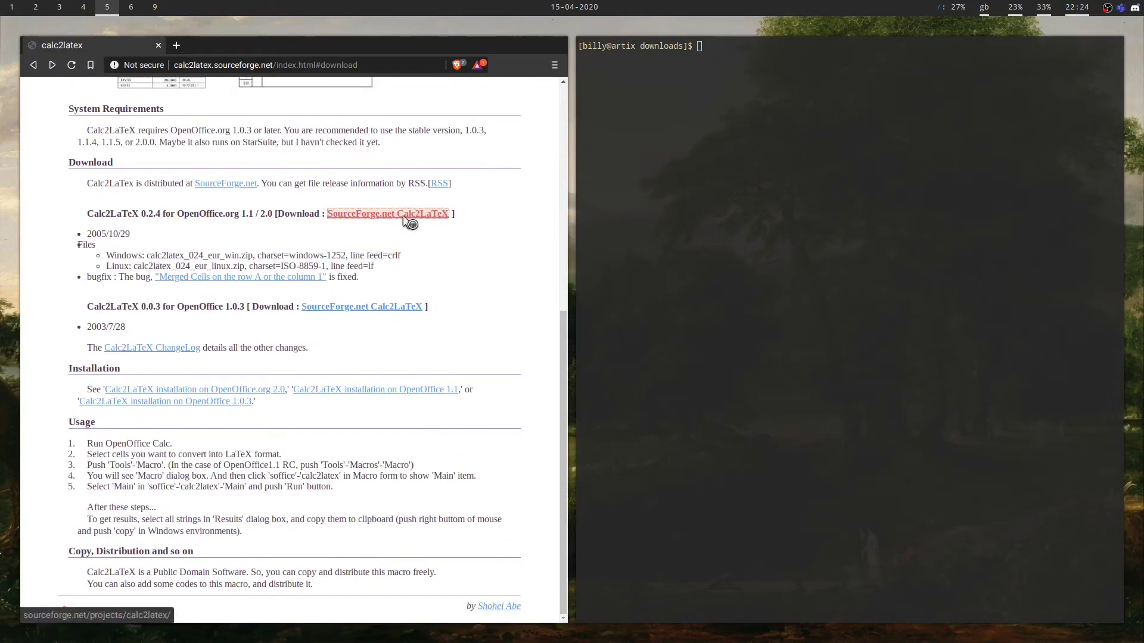
left_click_drag(189, 228, 245, 214)
left_click(209, 219)
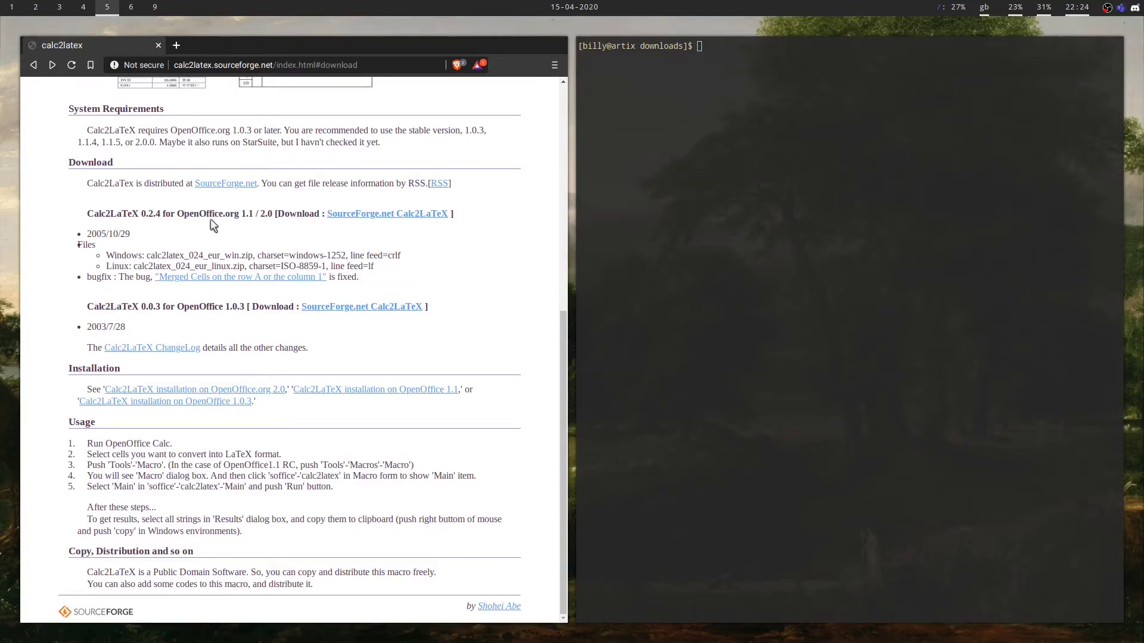
scroll(455, 295, "up", 3)
scroll(455, 295, "up", 4)
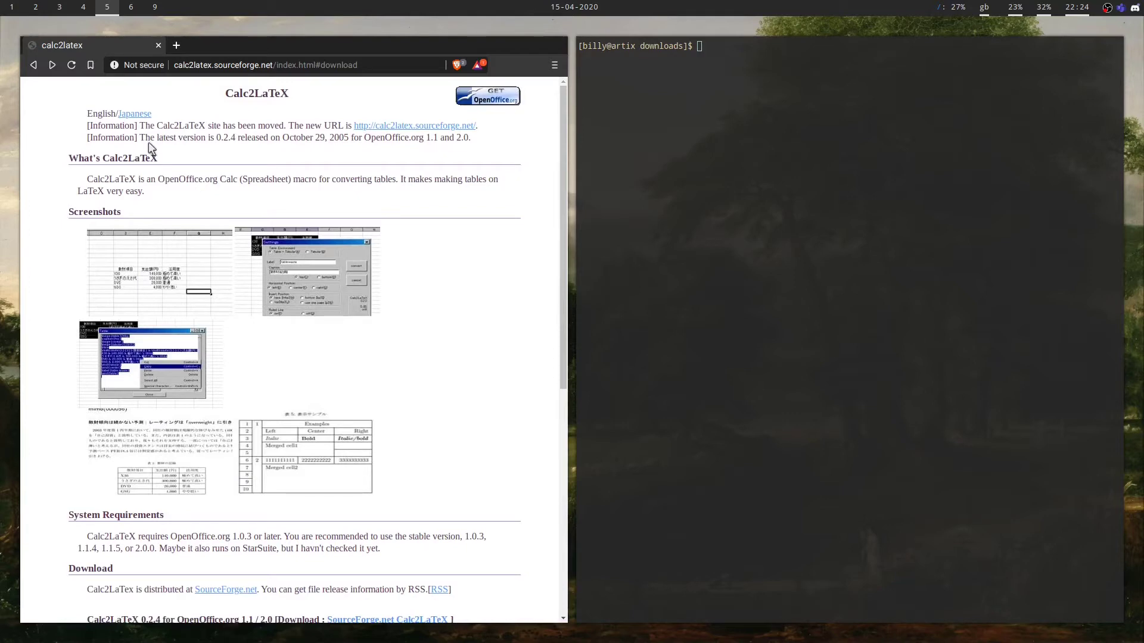
Step: Highlight the 2005 release information and follow the 'SourceForge.net Calc2LaTeX' link for version 0.2.4
left_click_drag(150, 139, 291, 146)
double_click(337, 138)
scroll(448, 301, "down", 8)
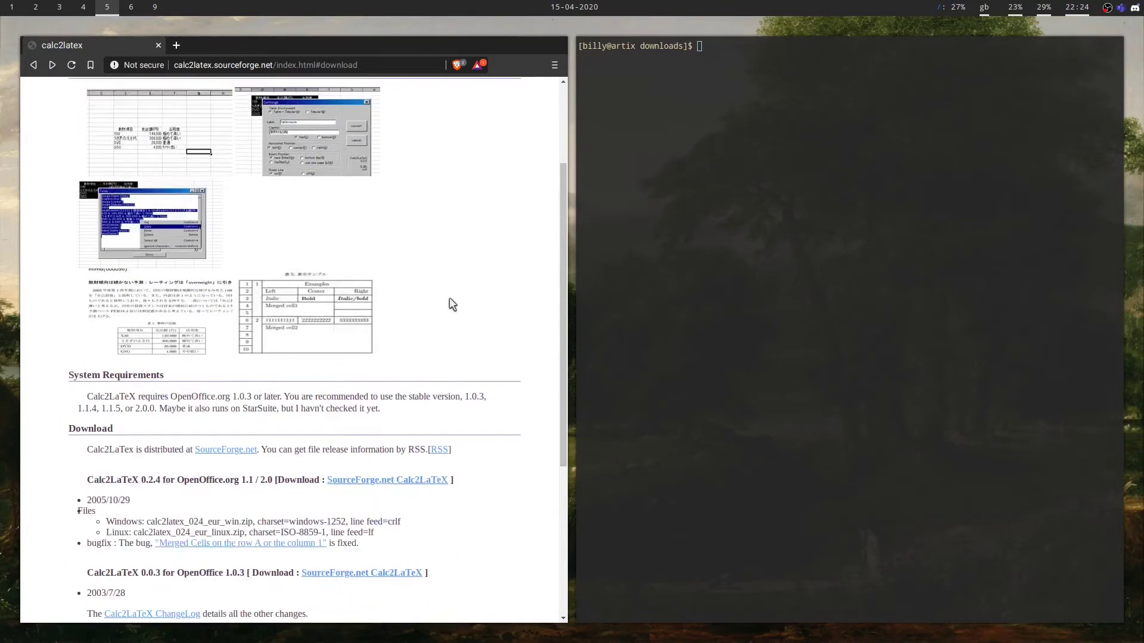
scroll(477, 317, "up", 1)
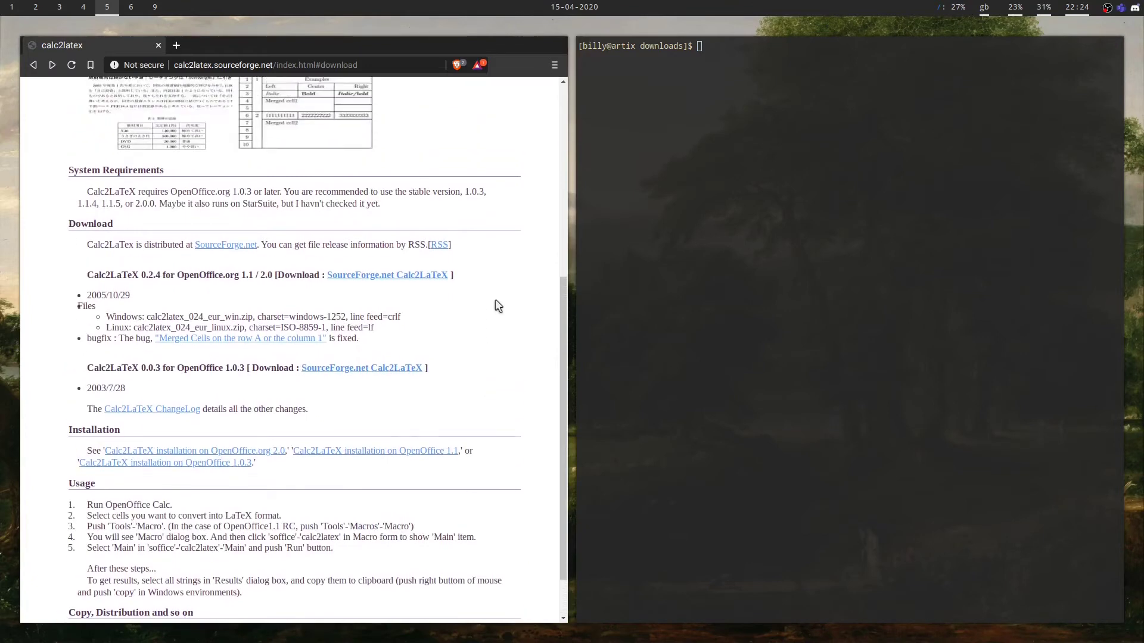
left_click(372, 278)
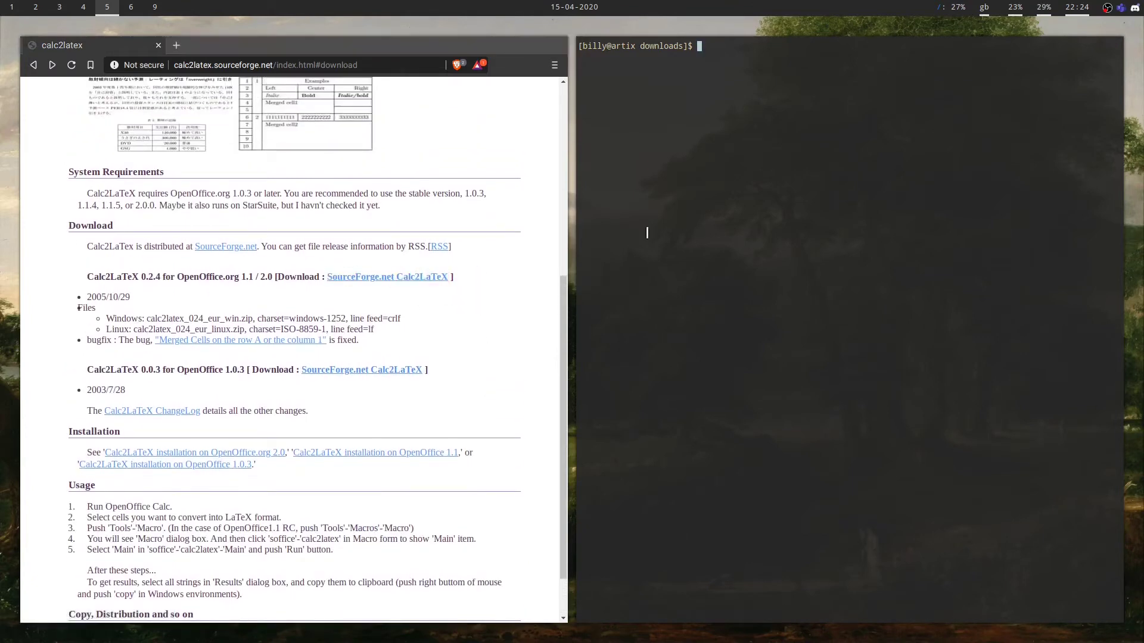
Step: List the downloads folder and unzip calc2latex_024_eur_linux.zip there
type("ls")
key("Return")
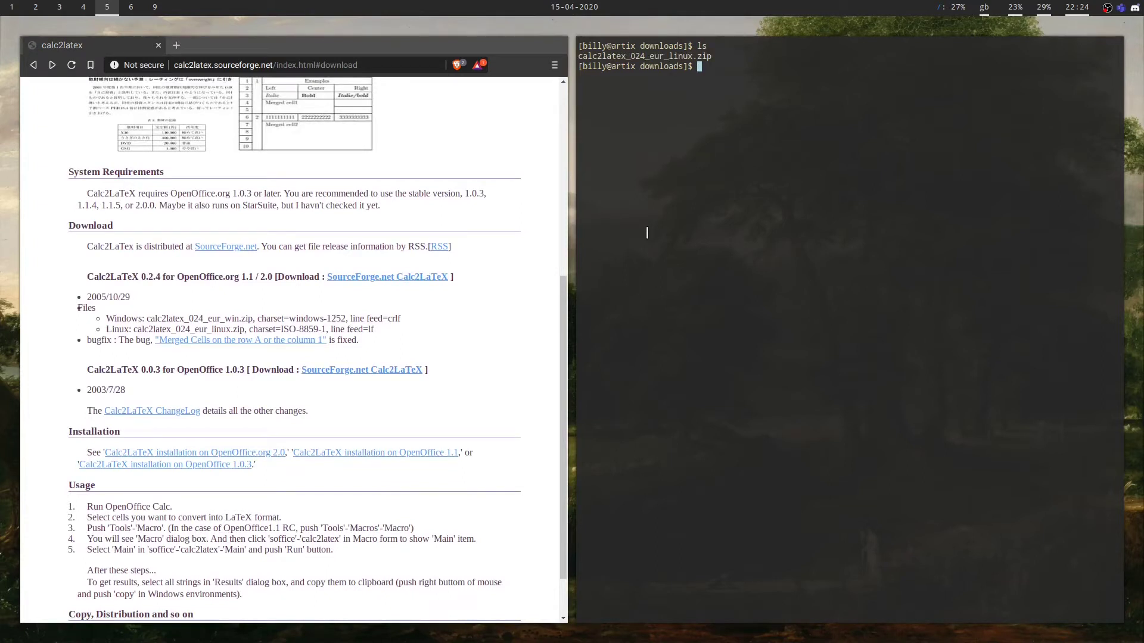
type("unzip ca")
key("Tab")
key("Return")
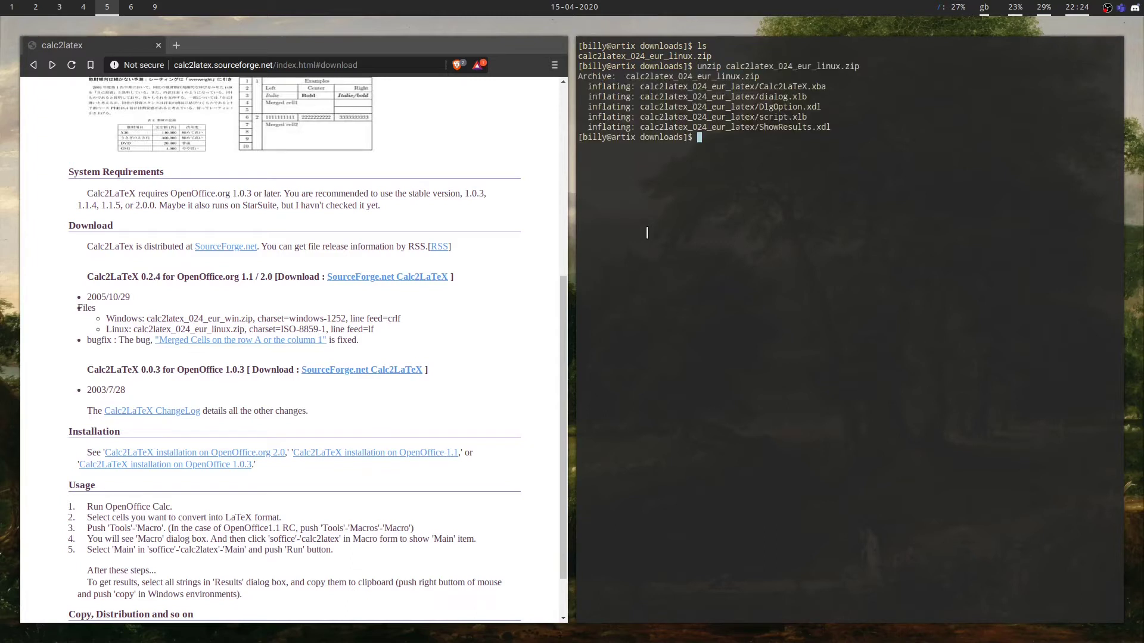
type("ls")
key("Return")
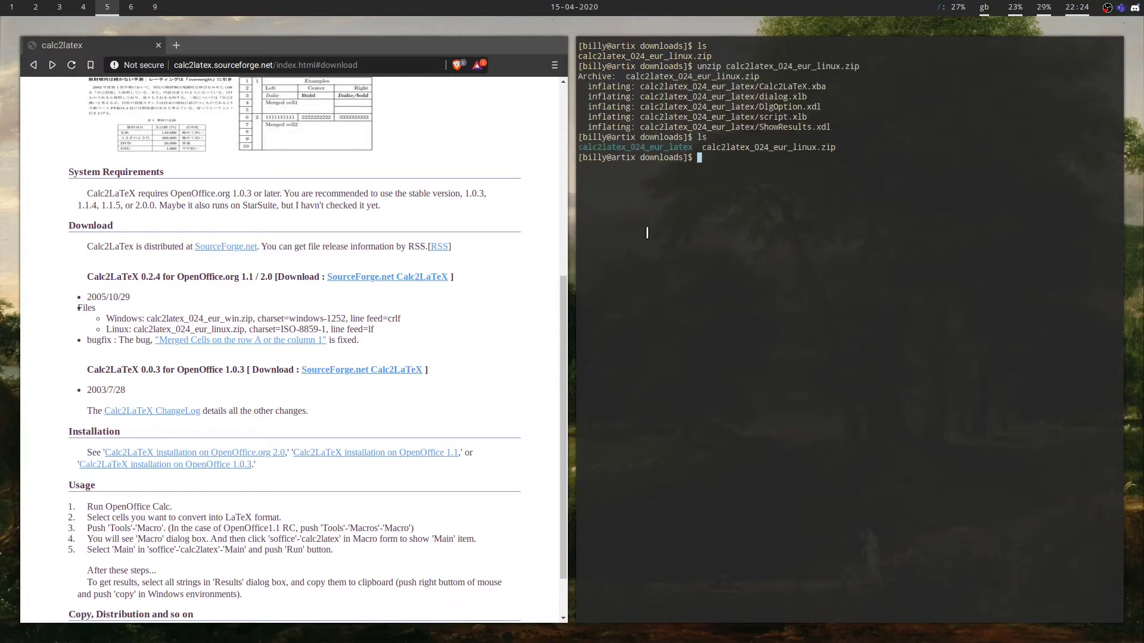
Step: Enter calc2latex_024_eur_latex, list its five macro files, then switch to the Calc workspace
type("cd cal")
key("Tab")
type("latex/")
key("Return")
type("ls")
key("Return")
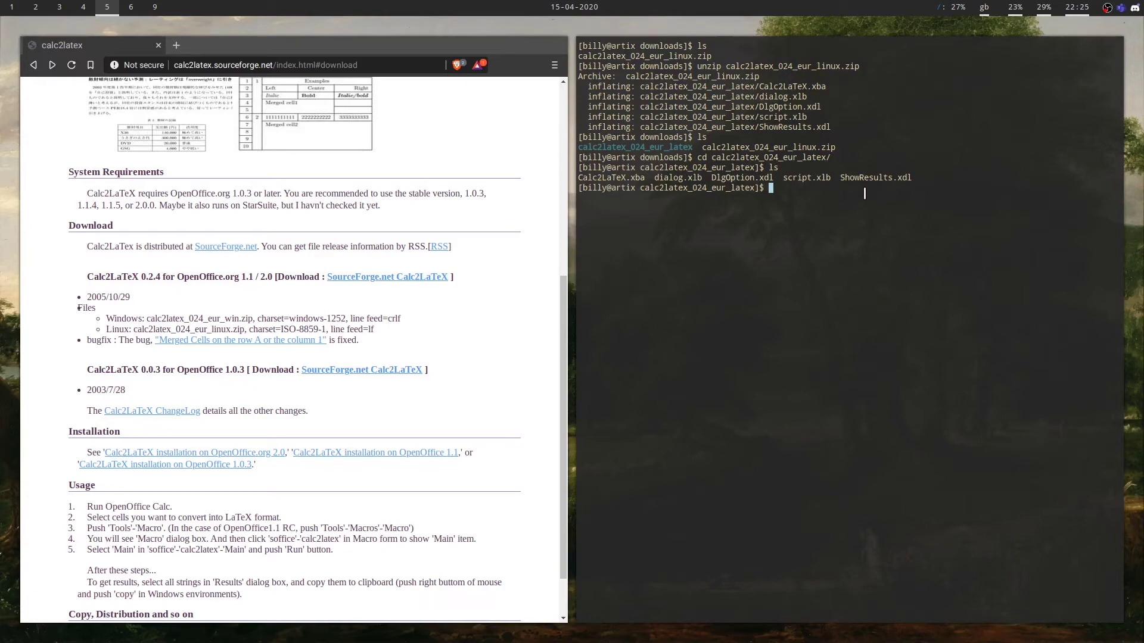
key("super+6")
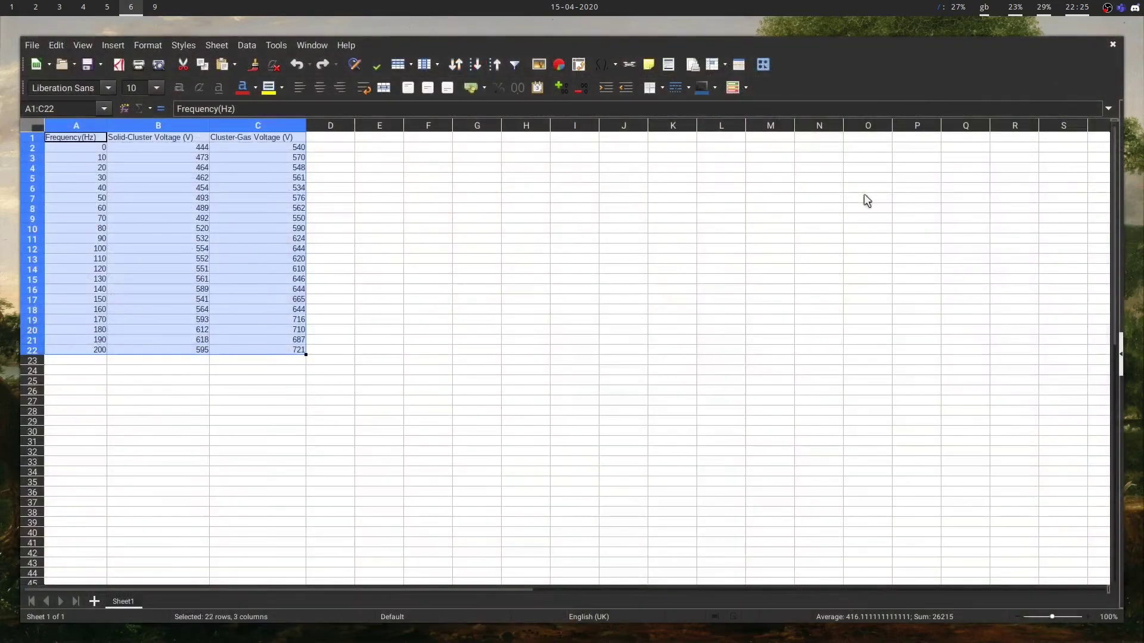
Step: Select cell A1 and open the Basic Macros dialog from Tools > Macros > Organize Macros
left_click(458, 290)
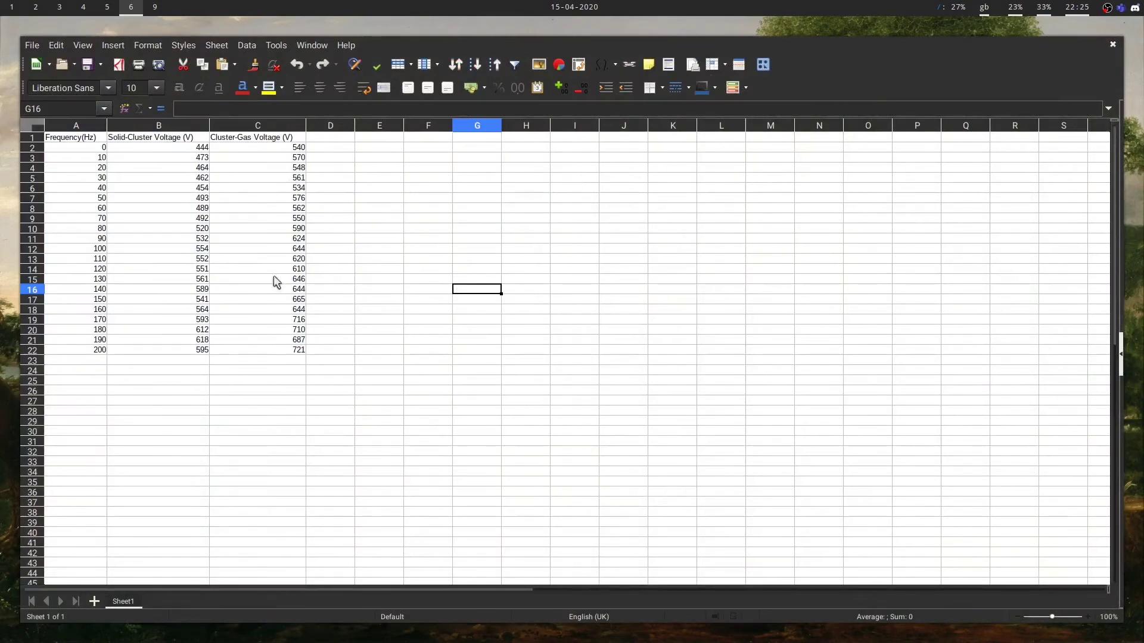
left_click(86, 137)
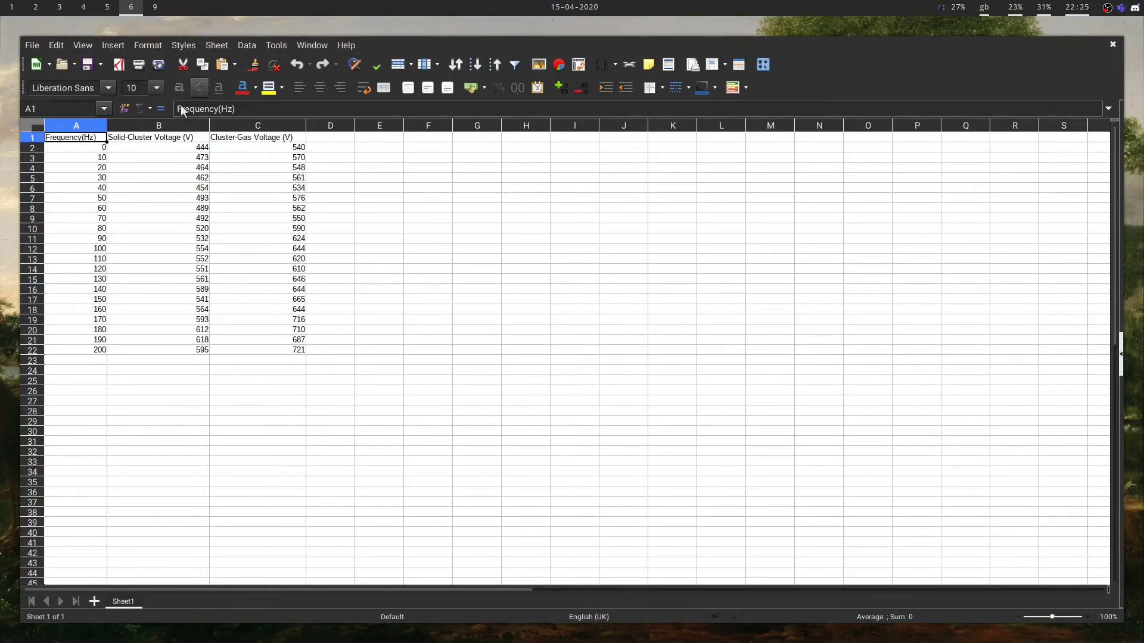
left_click(277, 45)
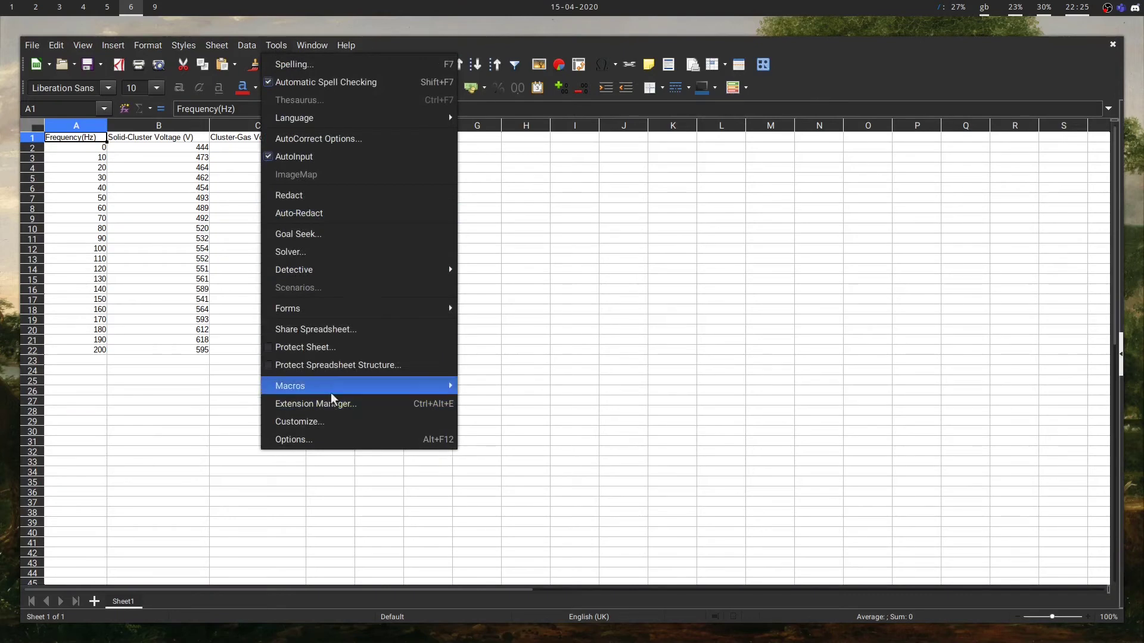
mouse_move(332, 396)
mouse_move(508, 424)
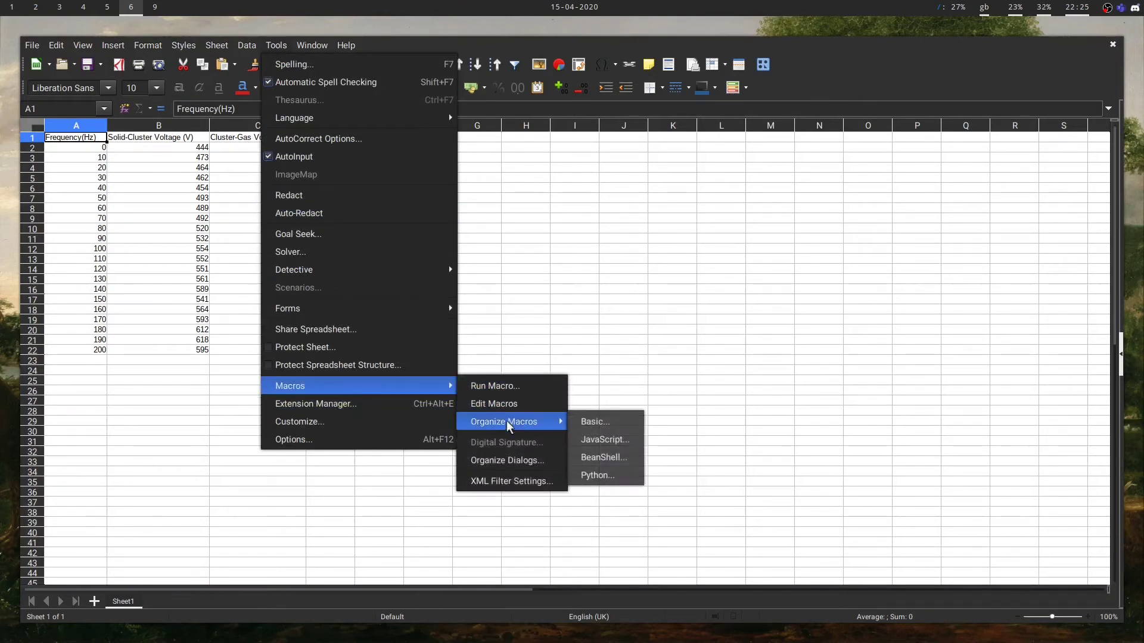
left_click(614, 422)
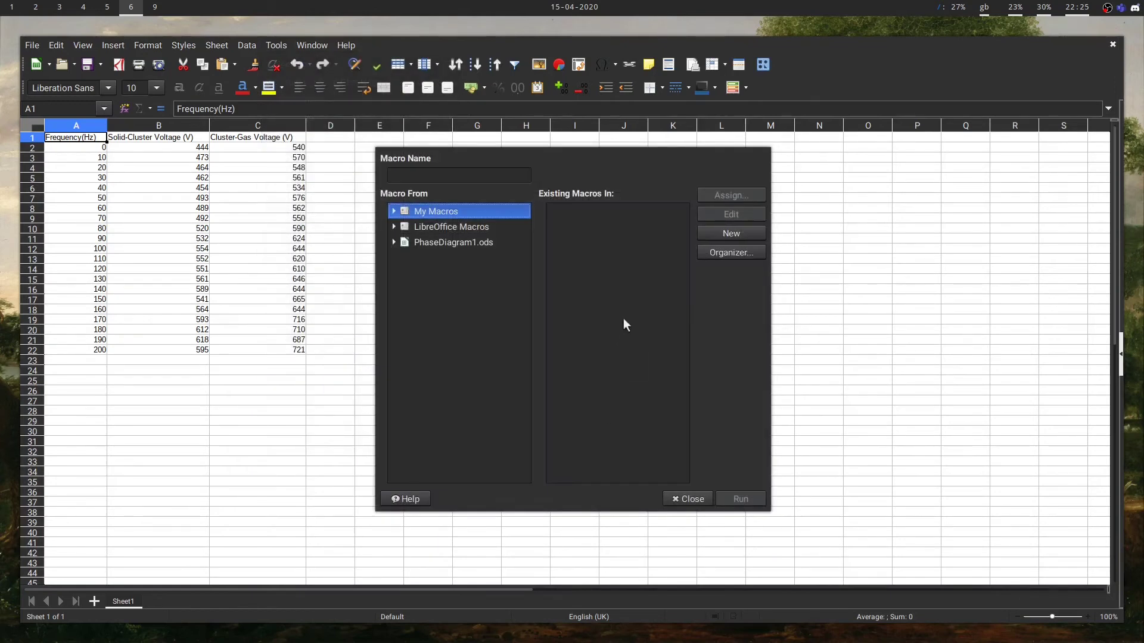
Step: In the Organizer's Libraries tab, keep My Macros & Dialogs as location and start a library import
left_click(734, 253)
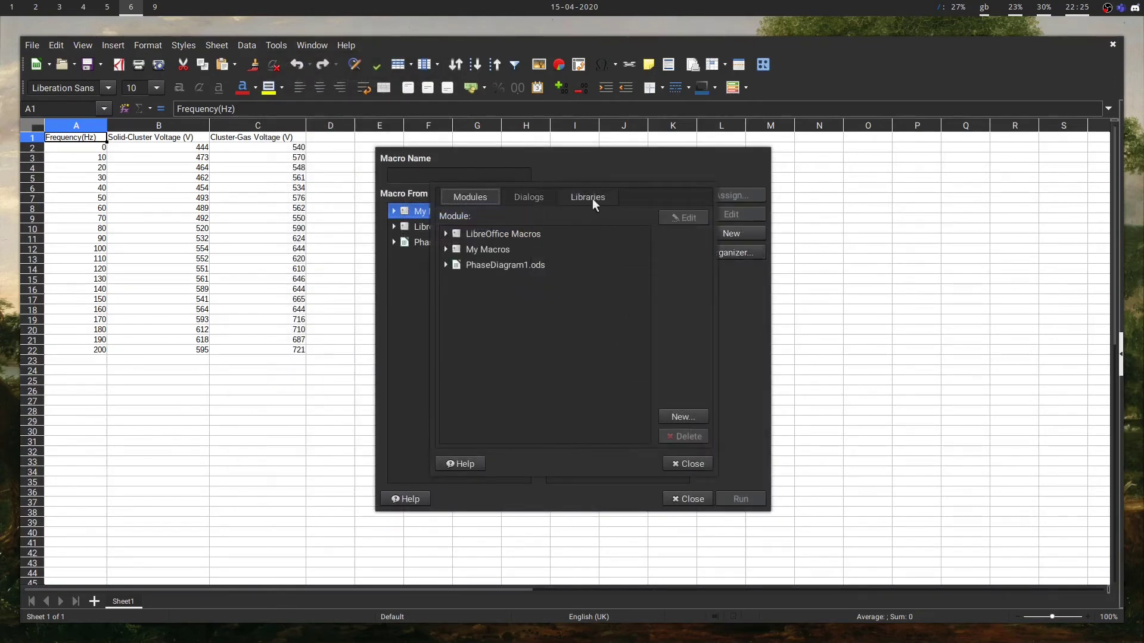
left_click(592, 198)
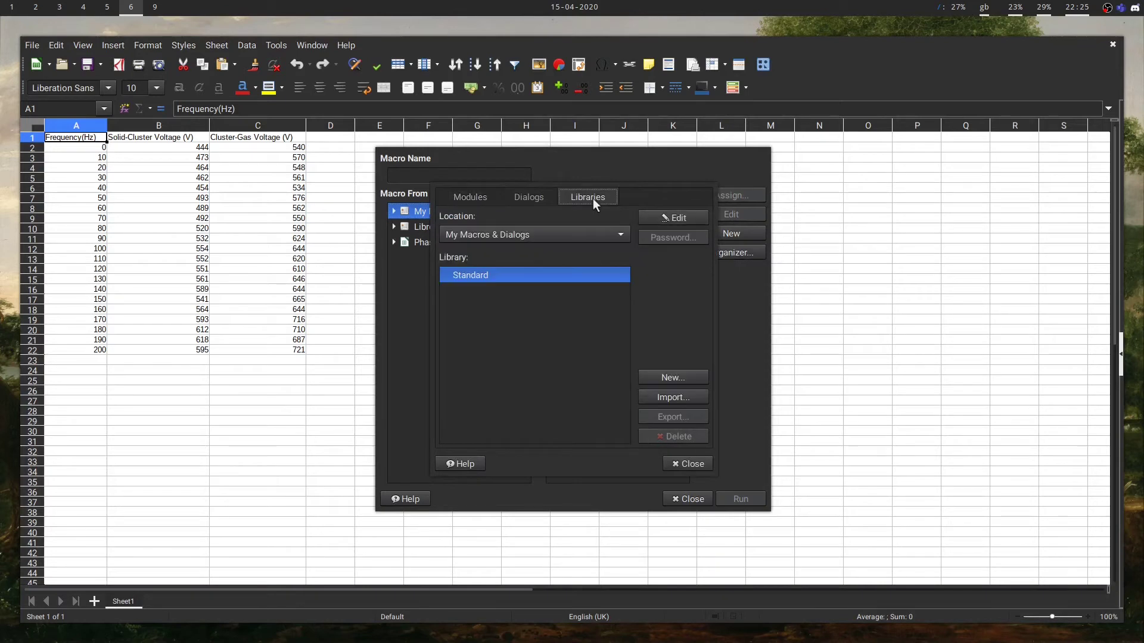
left_click(523, 236)
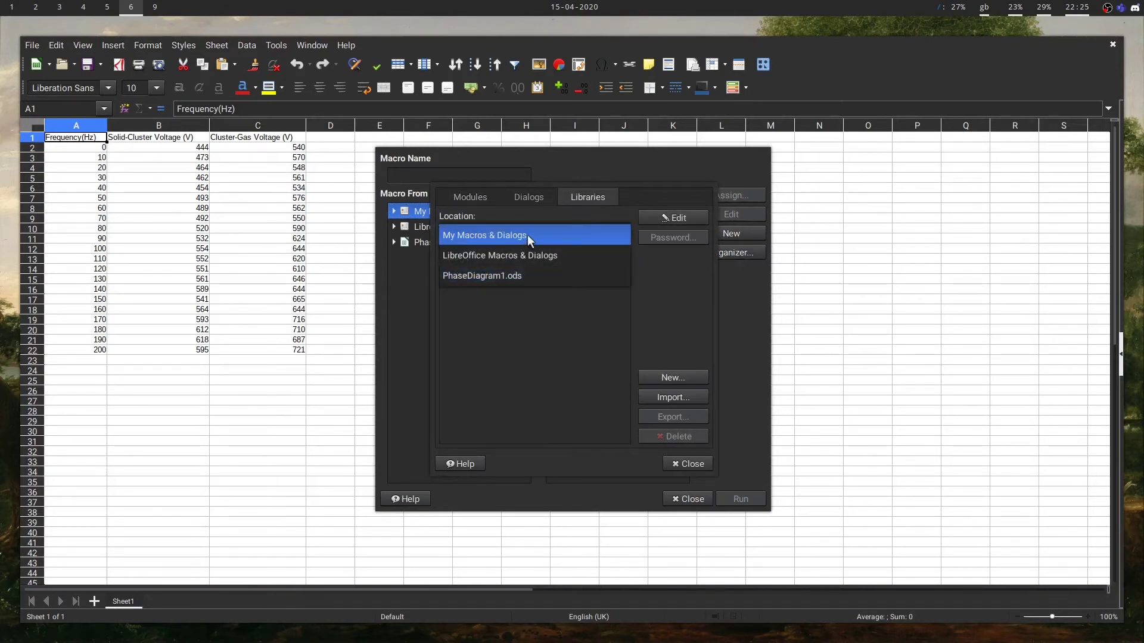
left_click(514, 239)
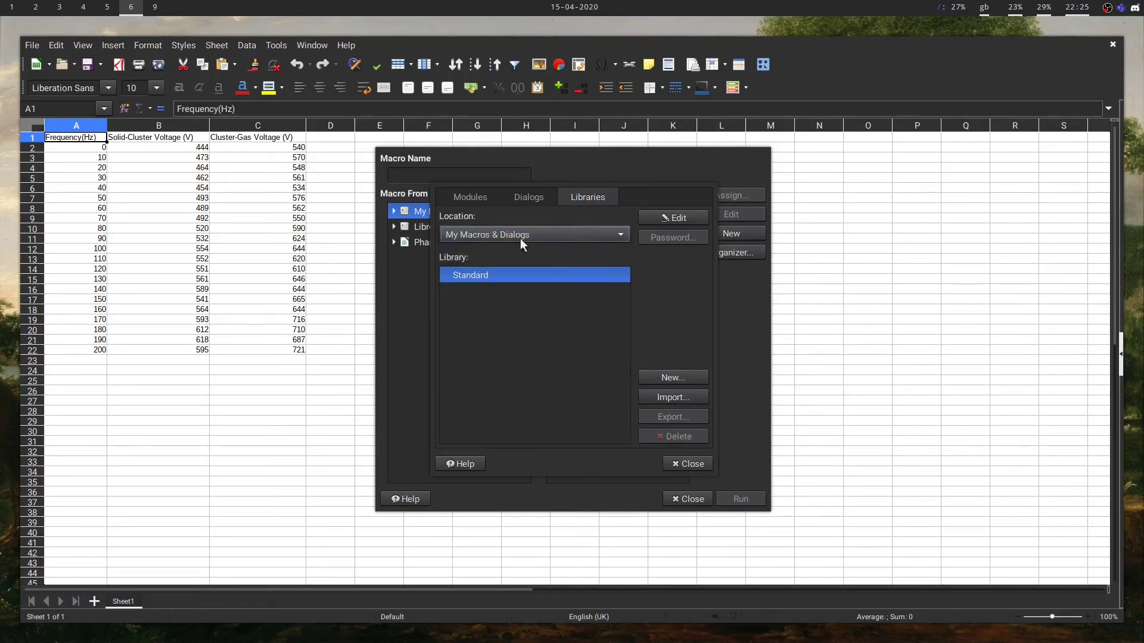
left_click(663, 396)
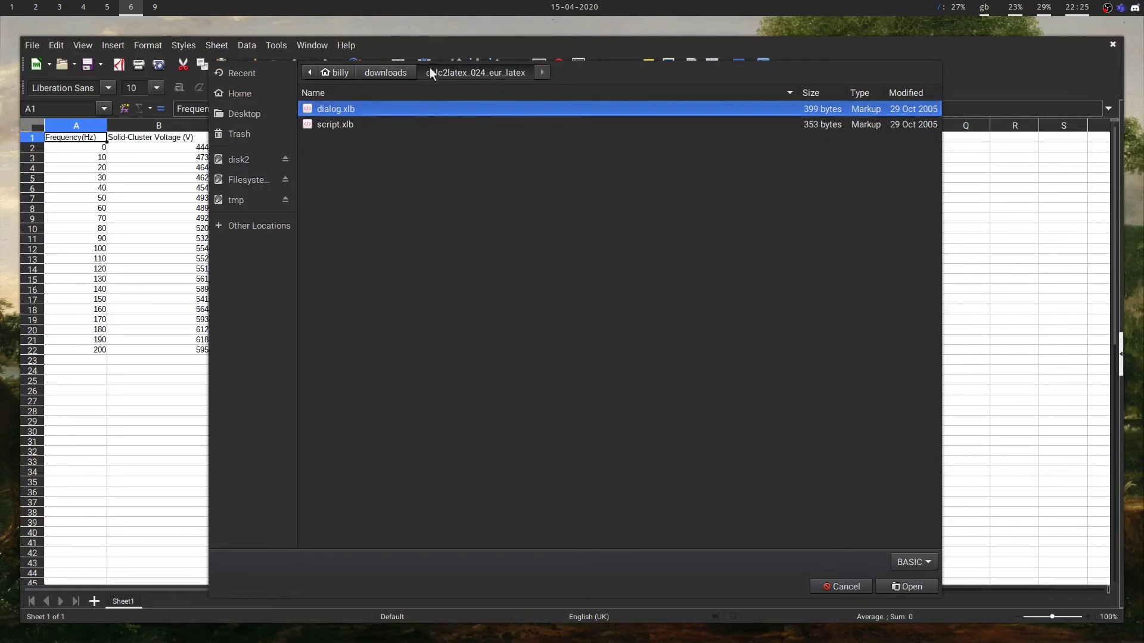
Step: Import script.xlb from calc2latex_024_eur_latex as the Calc2LaTeX library, then close the macro dialogs
left_click(359, 75)
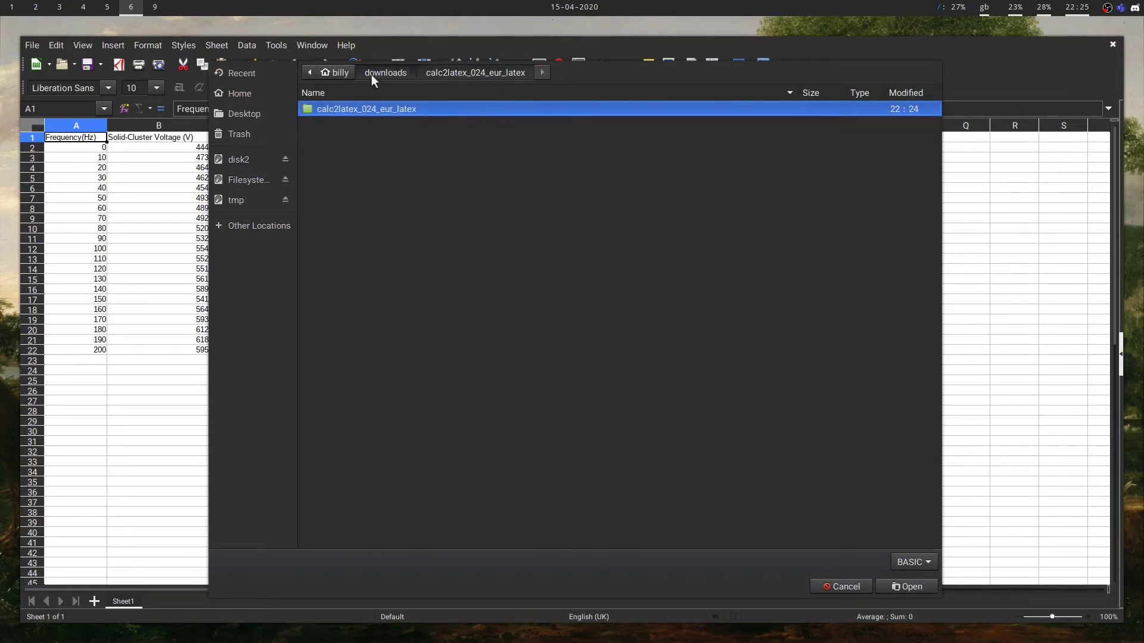
left_click(475, 76)
left_click(366, 123)
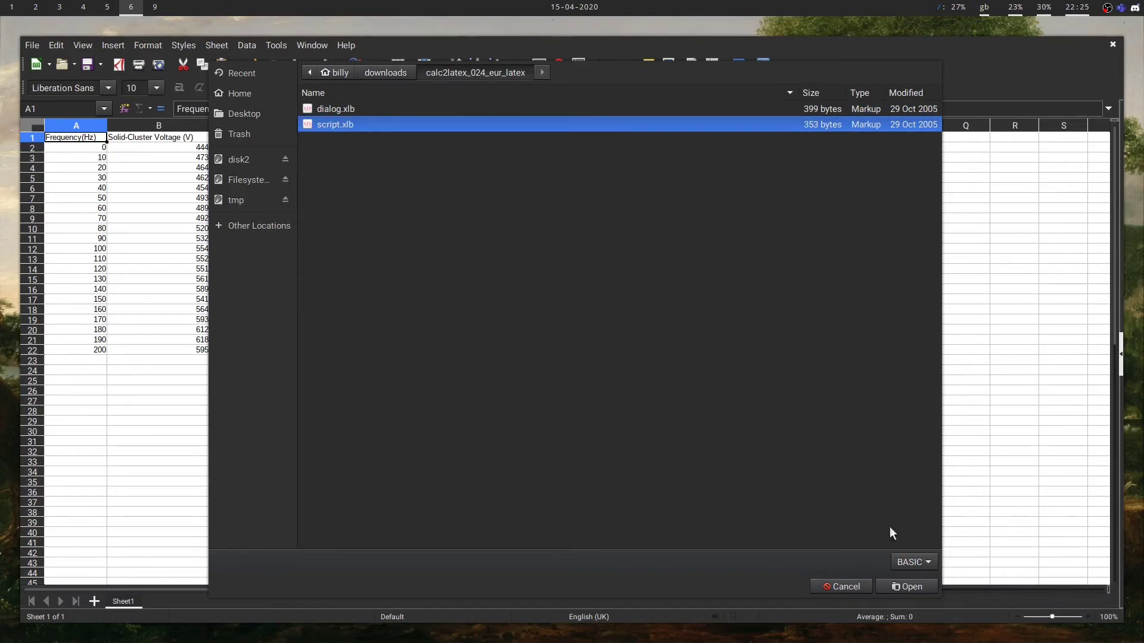
left_click(901, 587)
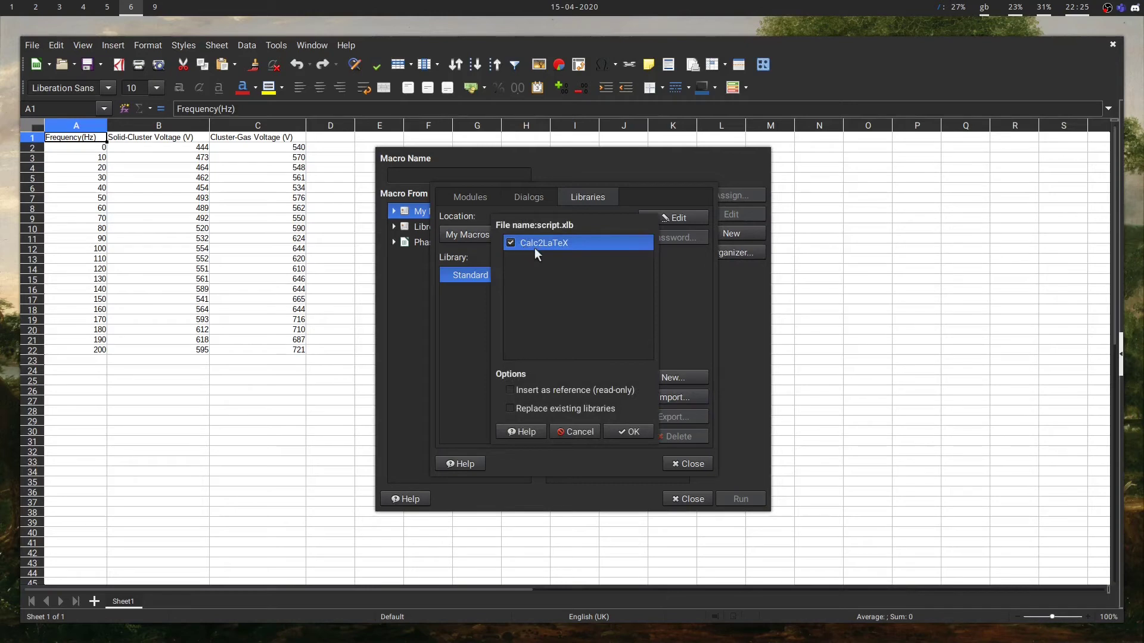
left_click(637, 433)
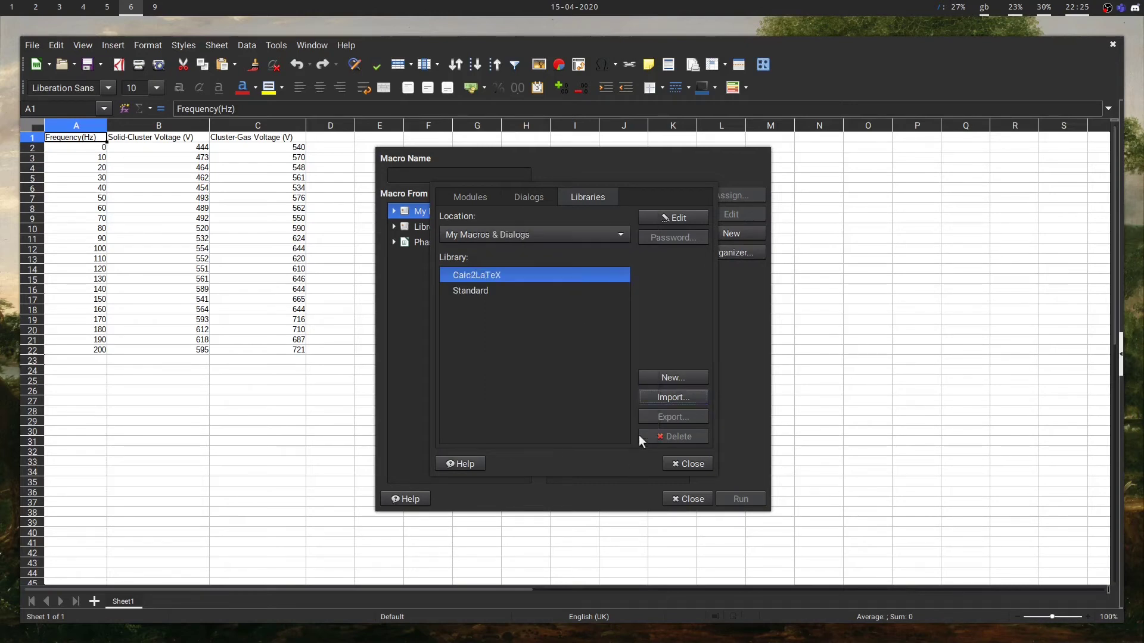
left_click(691, 464)
left_click(689, 499)
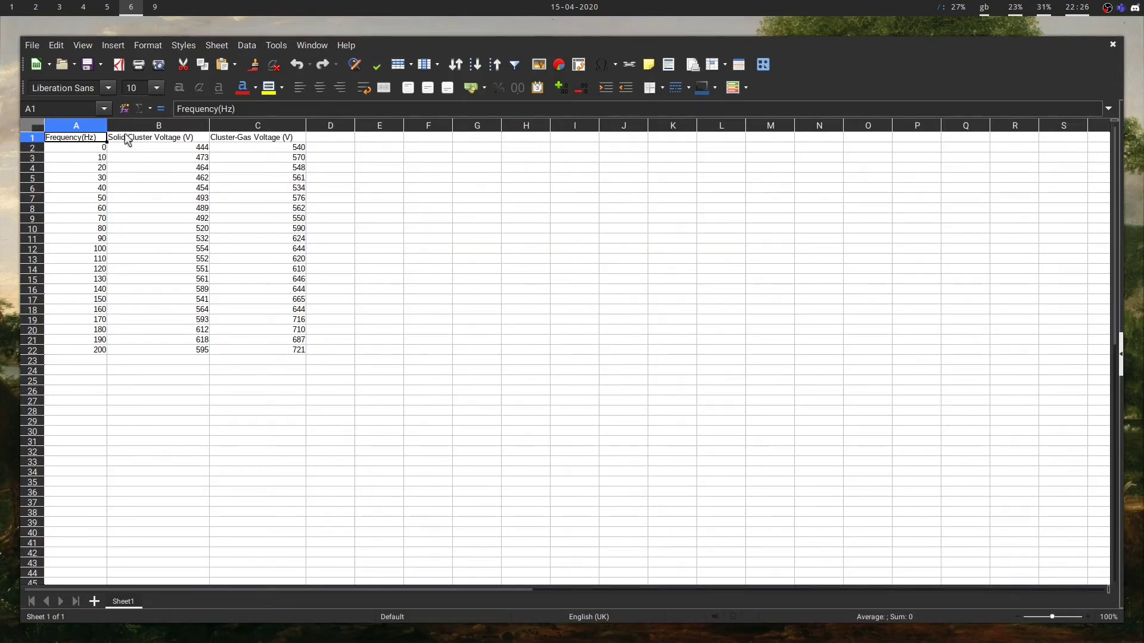
Step: Select the data range A1:C22 and open the Run Macro selector
left_click_drag(70, 141, 292, 354)
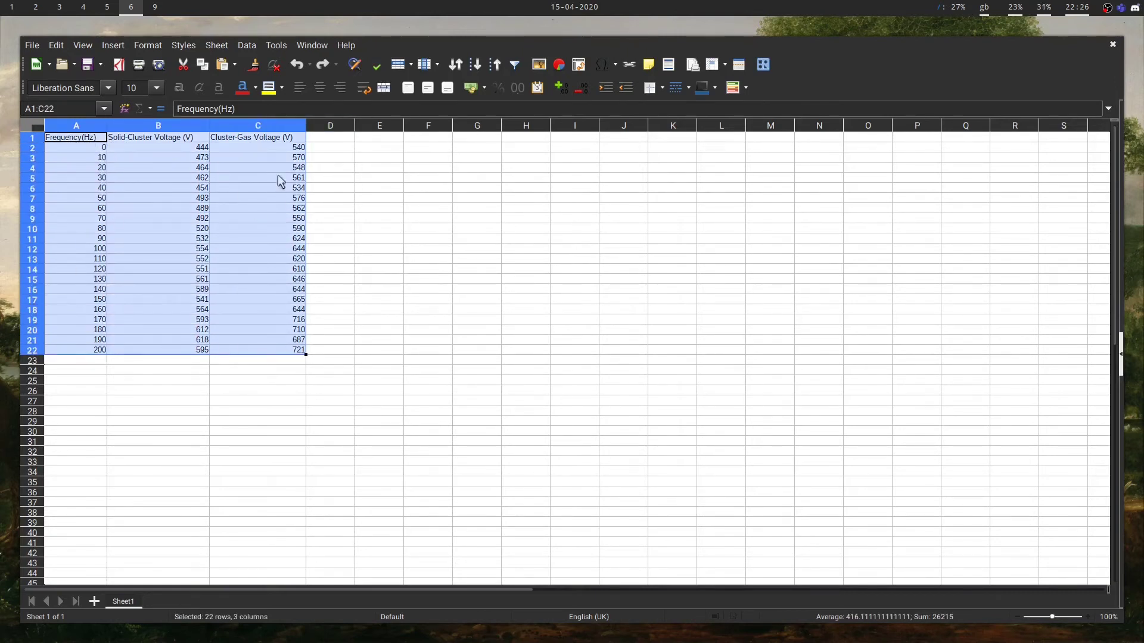
left_click(278, 46)
mouse_move(311, 386)
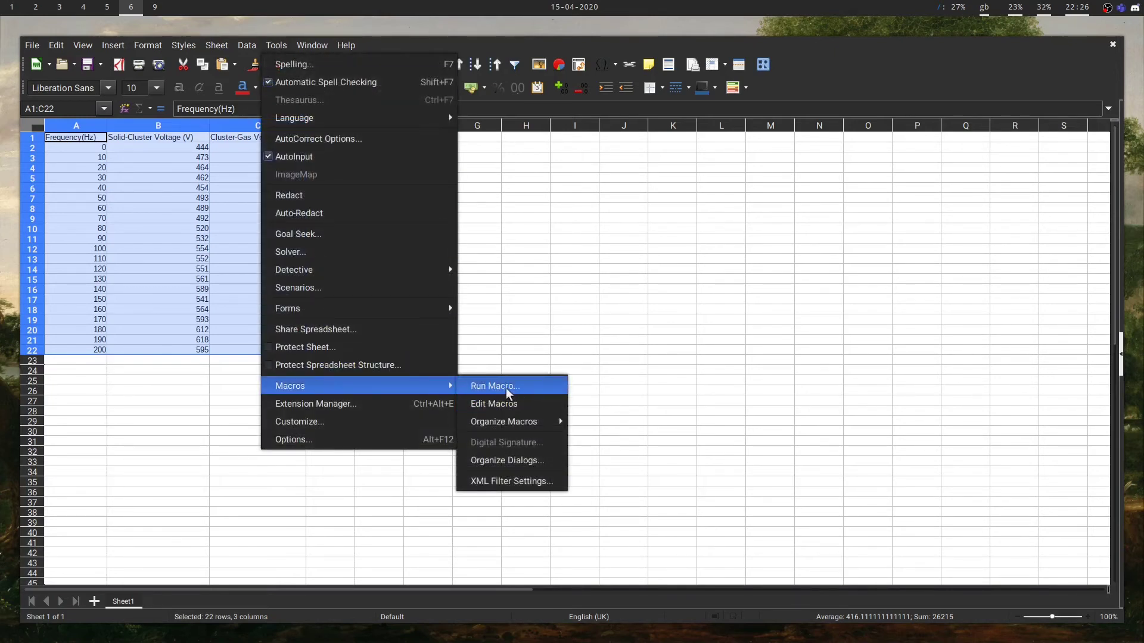
left_click(505, 388)
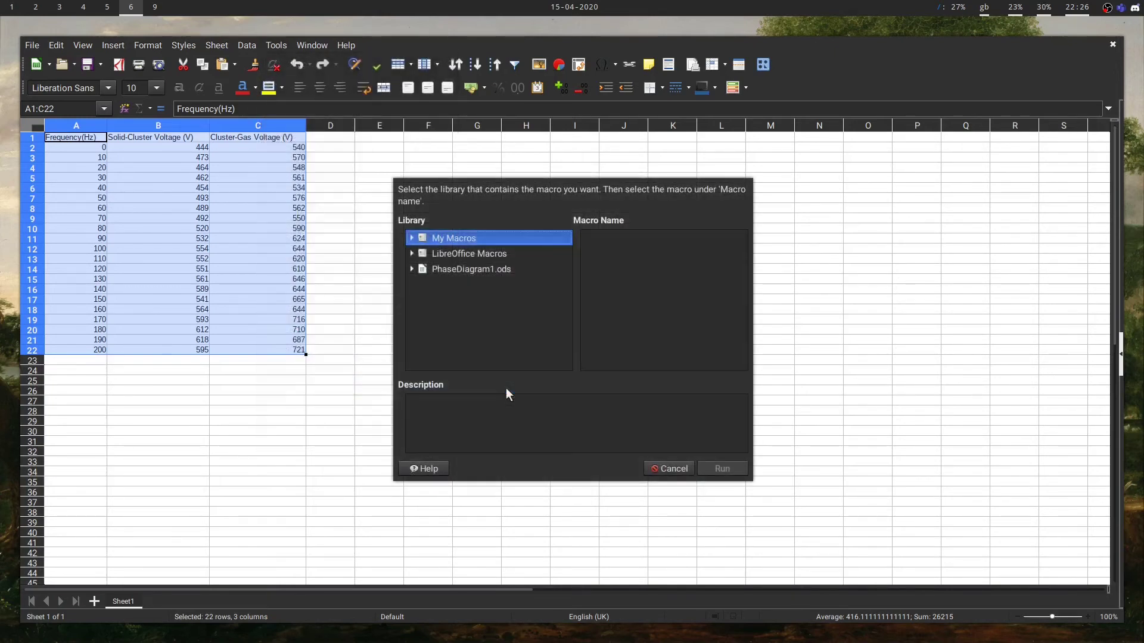
Step: Choose the Main macro under My Macros > Calc2LaTeX > Calc2LaTeX
left_click(412, 238)
left_click(459, 255)
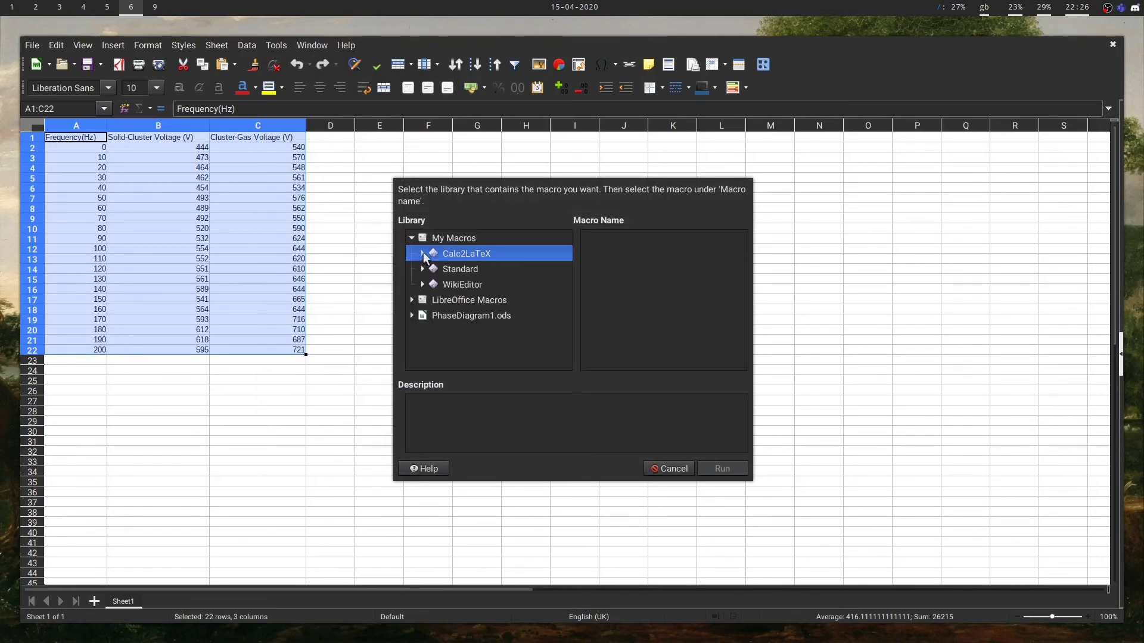
left_click(423, 253)
left_click(470, 269)
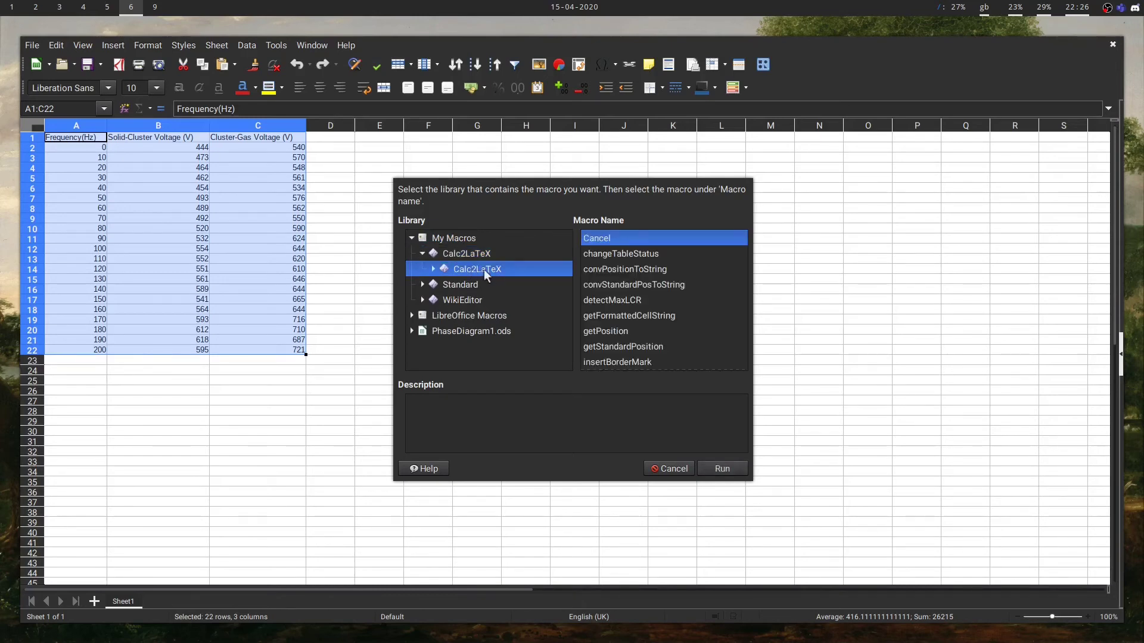
scroll(674, 287, "down", 1)
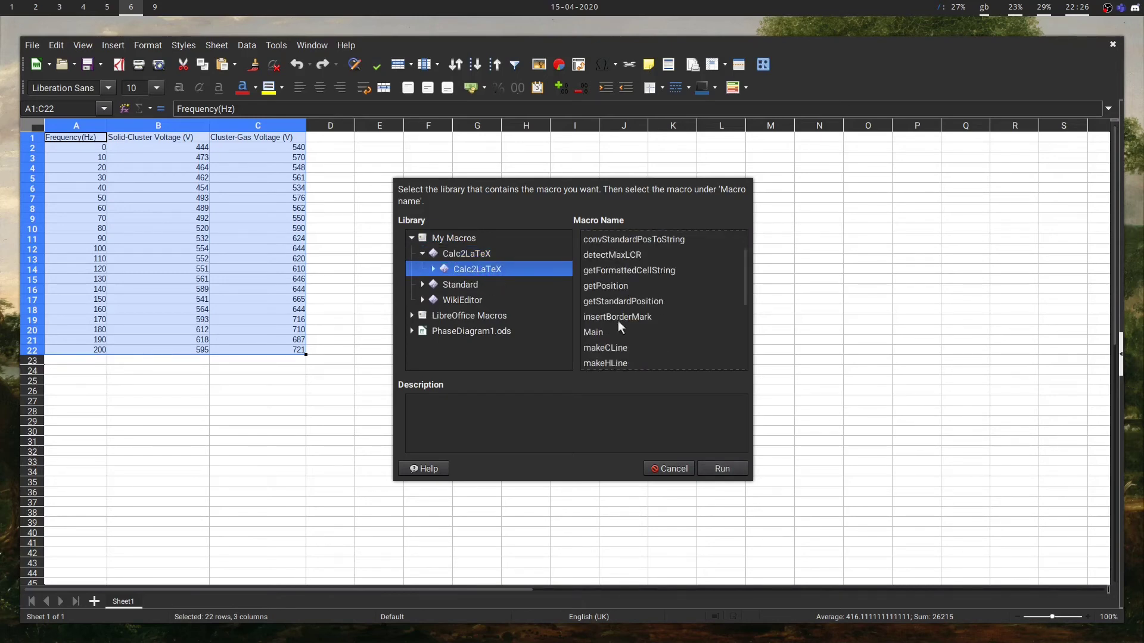
left_click(599, 338)
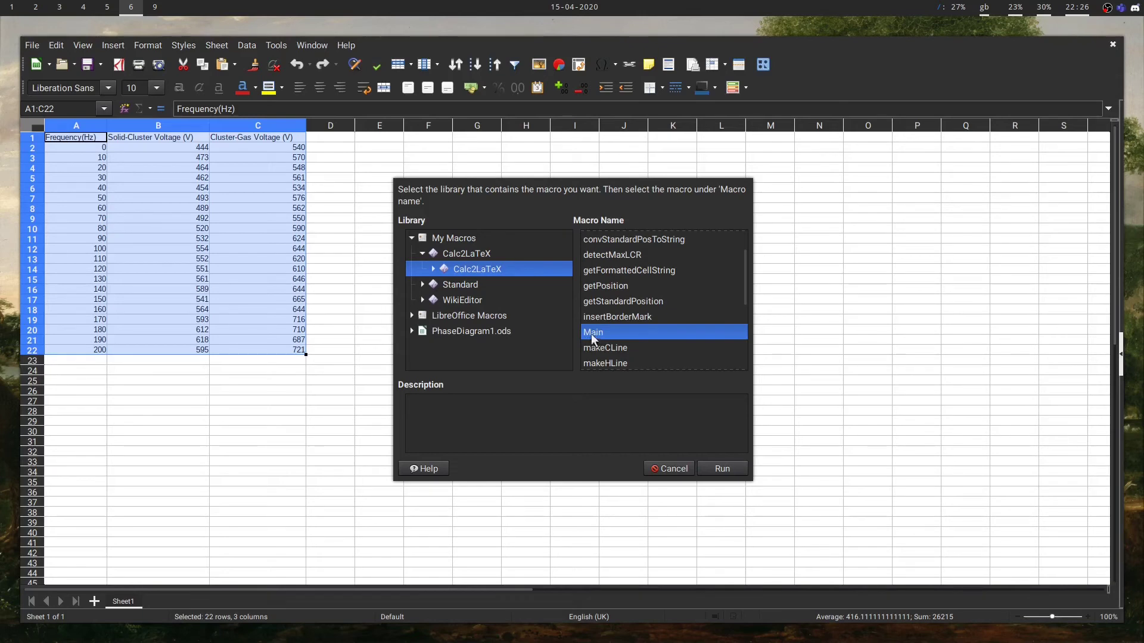
scroll(635, 303, "down", 3)
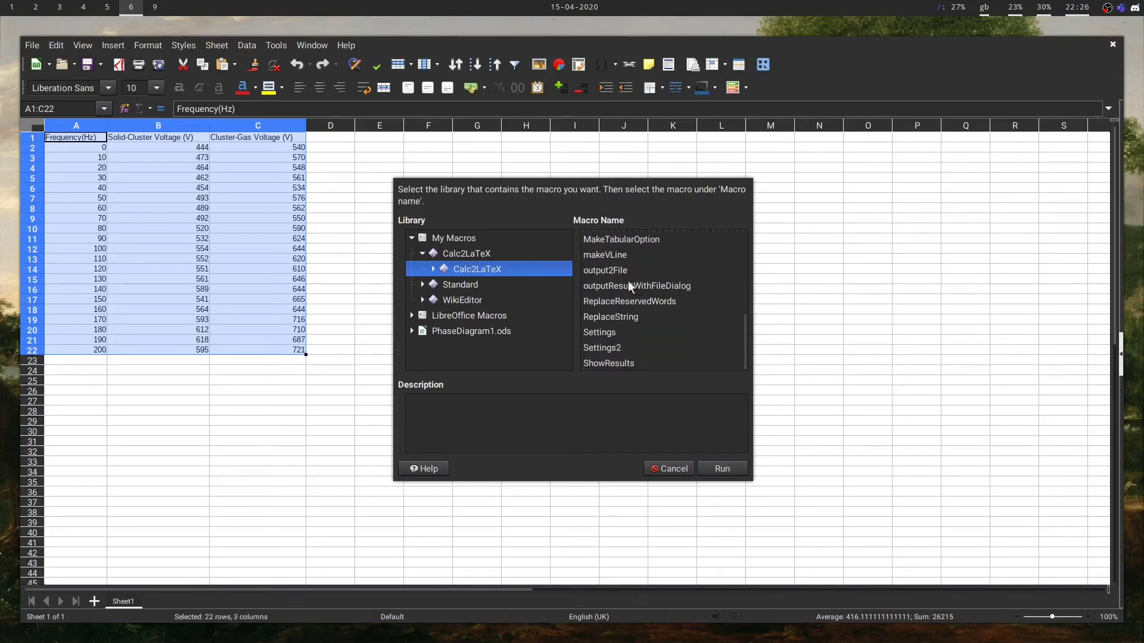
scroll(653, 320, "up", 4)
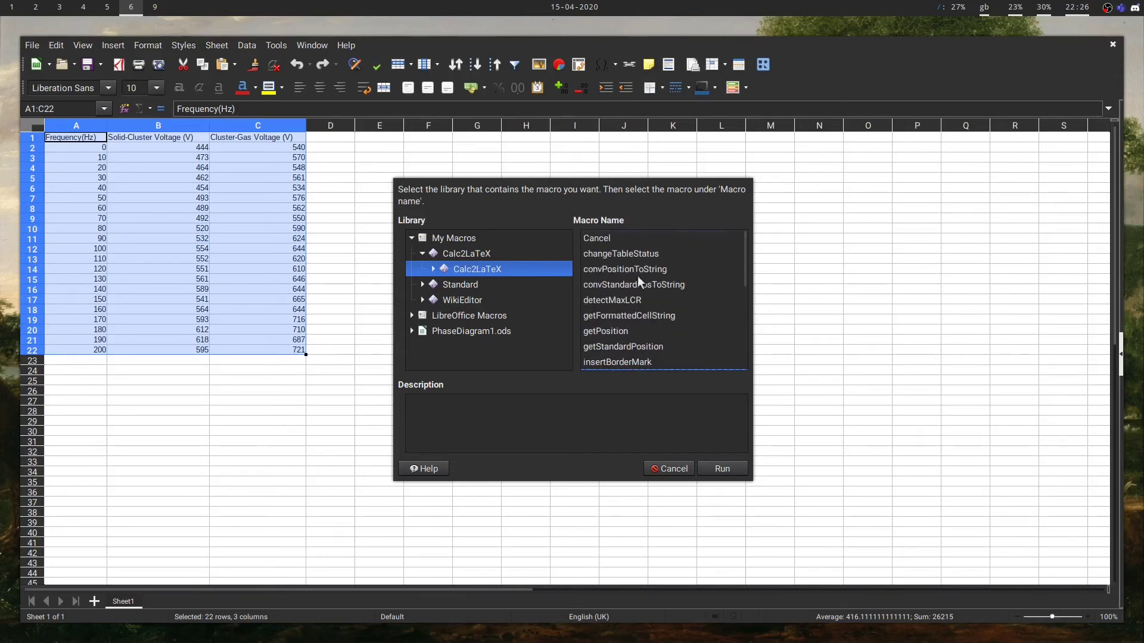
scroll(661, 285, "down", 3)
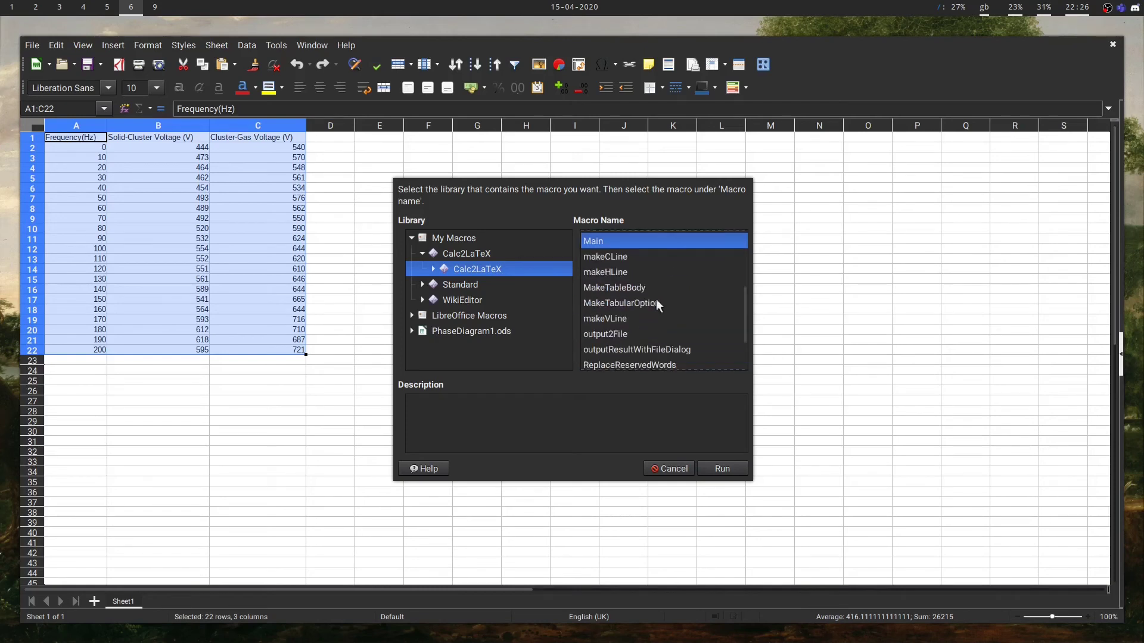
scroll(656, 300, "up", 1)
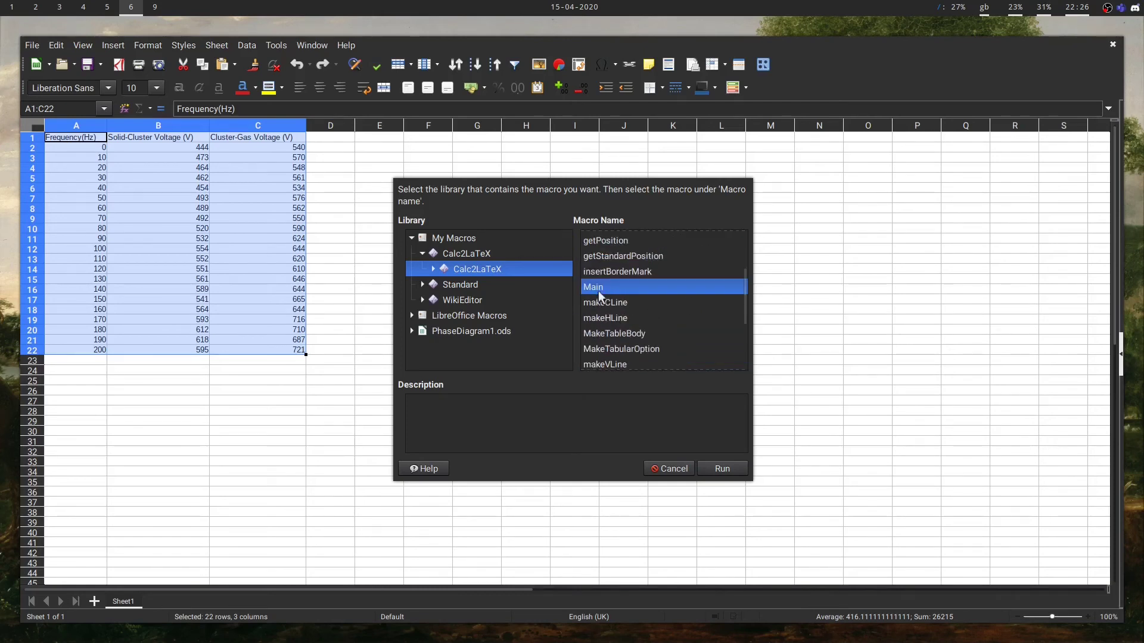
Step: Run the Main macro and enter 'Data' as the table label
left_click(721, 468)
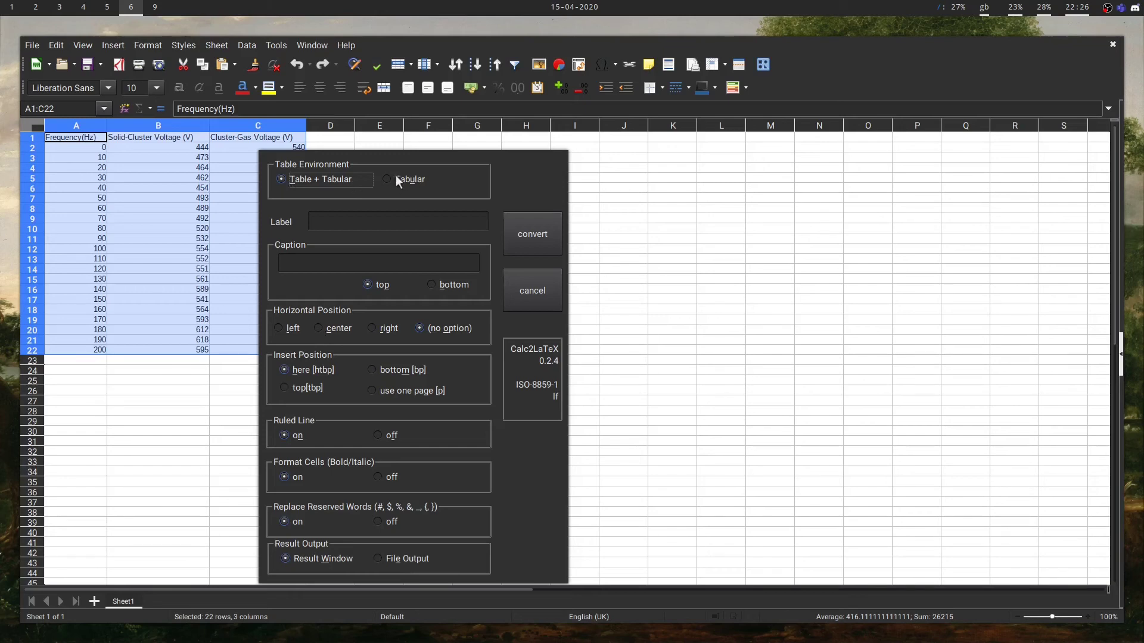
left_click(332, 218)
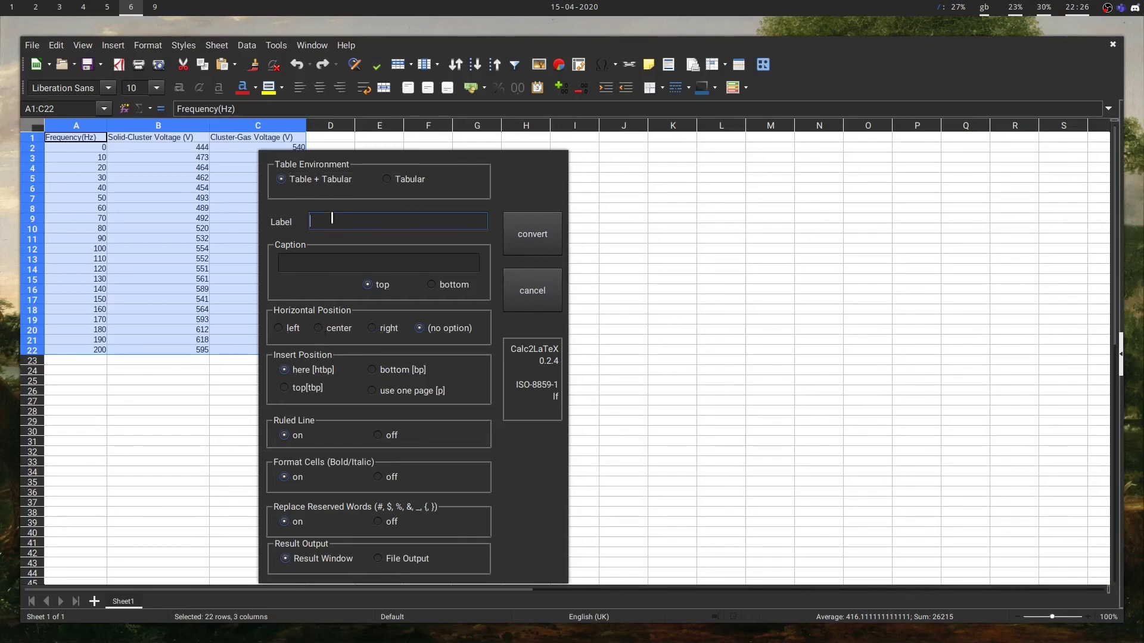
type("Data")
Step: Convert the selection to LaTeX and scroll through the generated code from \begin{table} to \end{table}
left_click(533, 231)
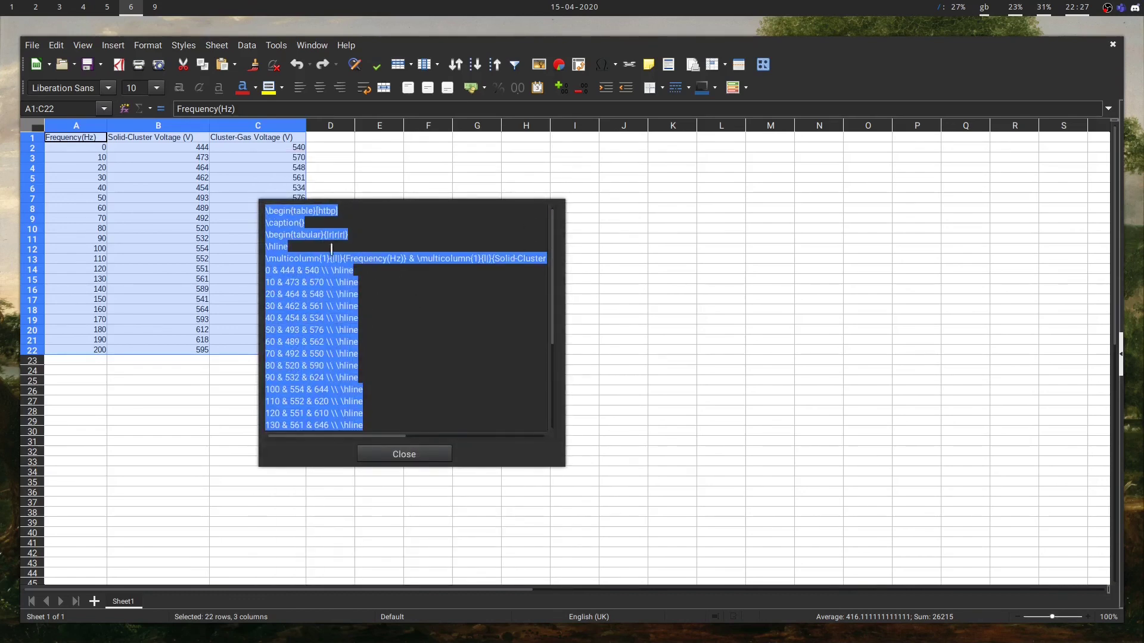
scroll(297, 247, "down", 4)
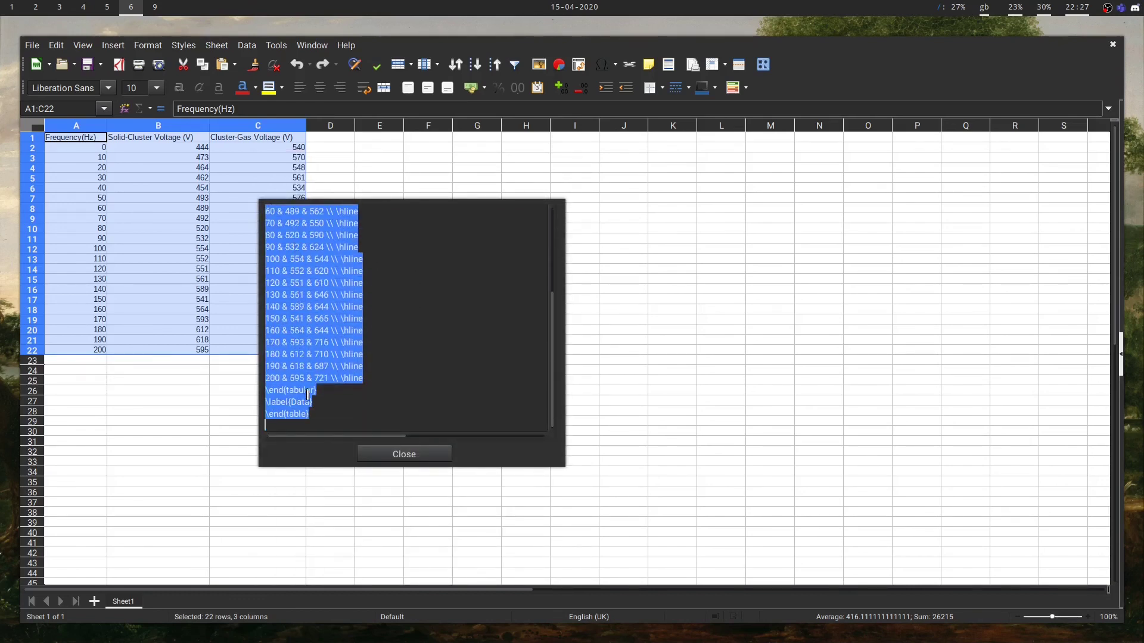
scroll(309, 396, "up", 5)
scroll(325, 347, "down", 5)
scroll(316, 338, "up", 5)
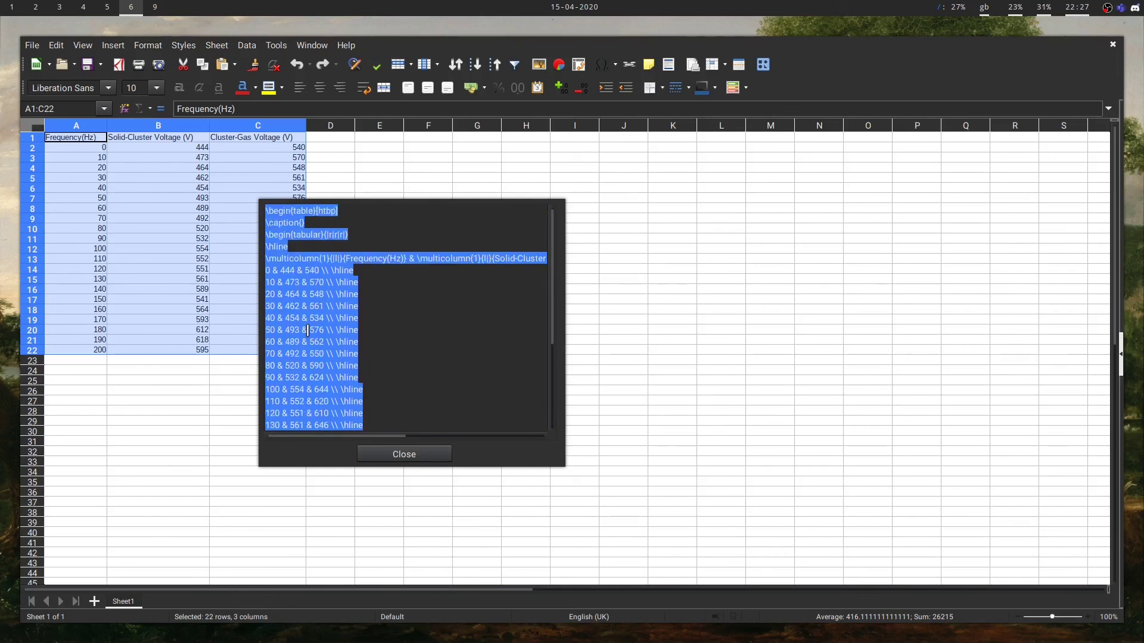